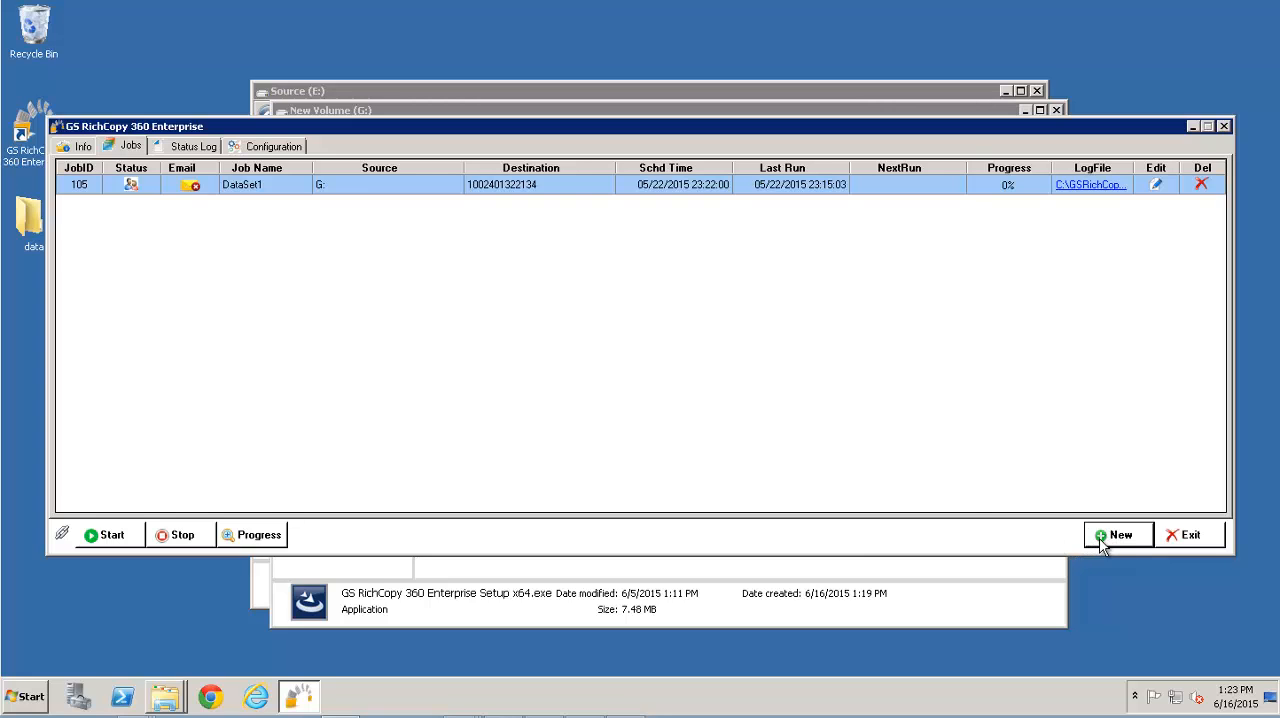
Create a new job, choosing to skip the wizard with the expert option
{"action": "left_click", "coordinate": [1090, 540]}
{"action": "left_click", "coordinate": [600, 397]}
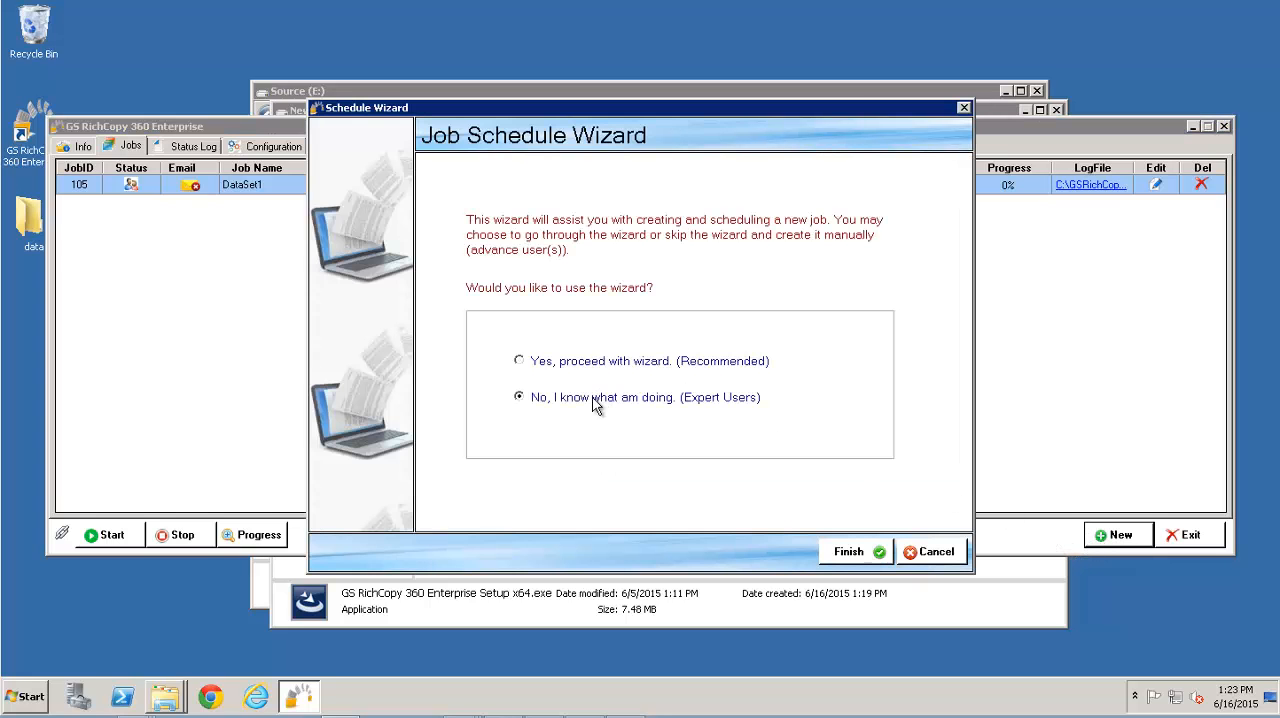
{"action": "left_click", "coordinate": [848, 552]}
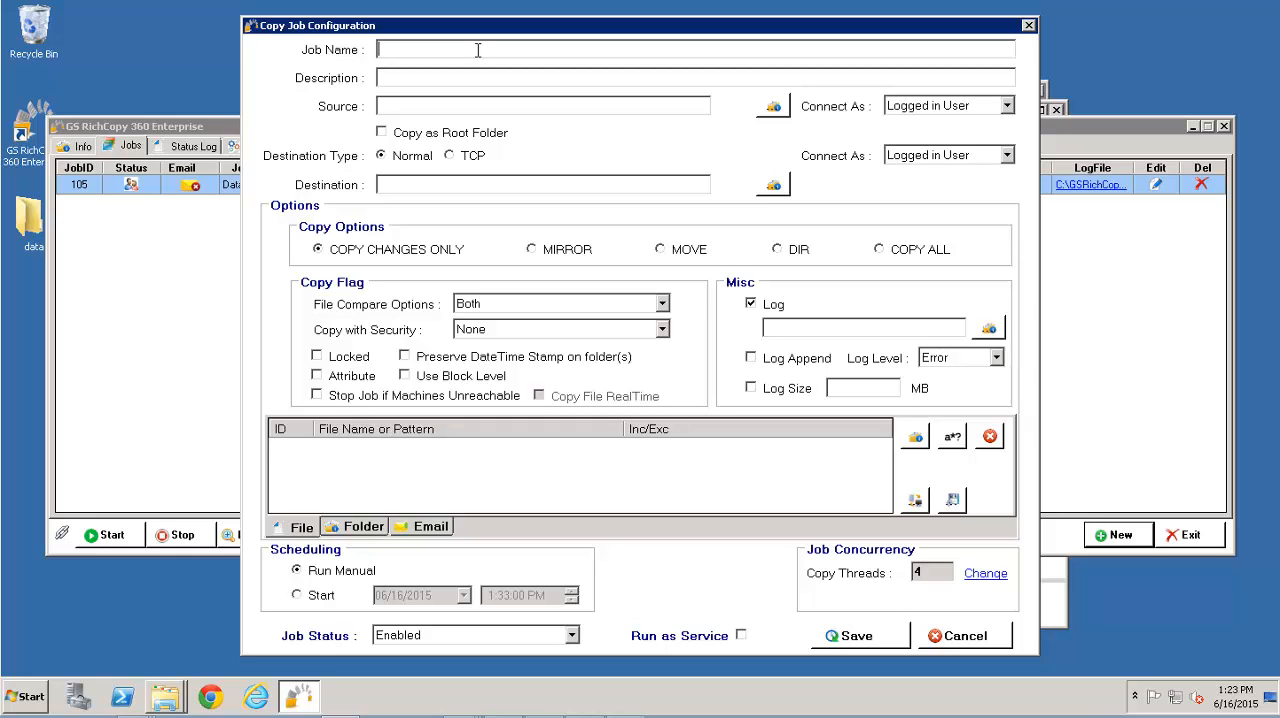
Name the job "Data Set Using TCP" and enter "Demo" as its description
{"action": "type", "text": "Data Seet"}
{"action": "key", "text": "BackSpace"}
{"action": "key", "text": "BackSpace"}
{"action": "type", "text": "t Using TCP"}
{"action": "key", "text": "Tab"}
{"action": "type", "text": "Demo"}
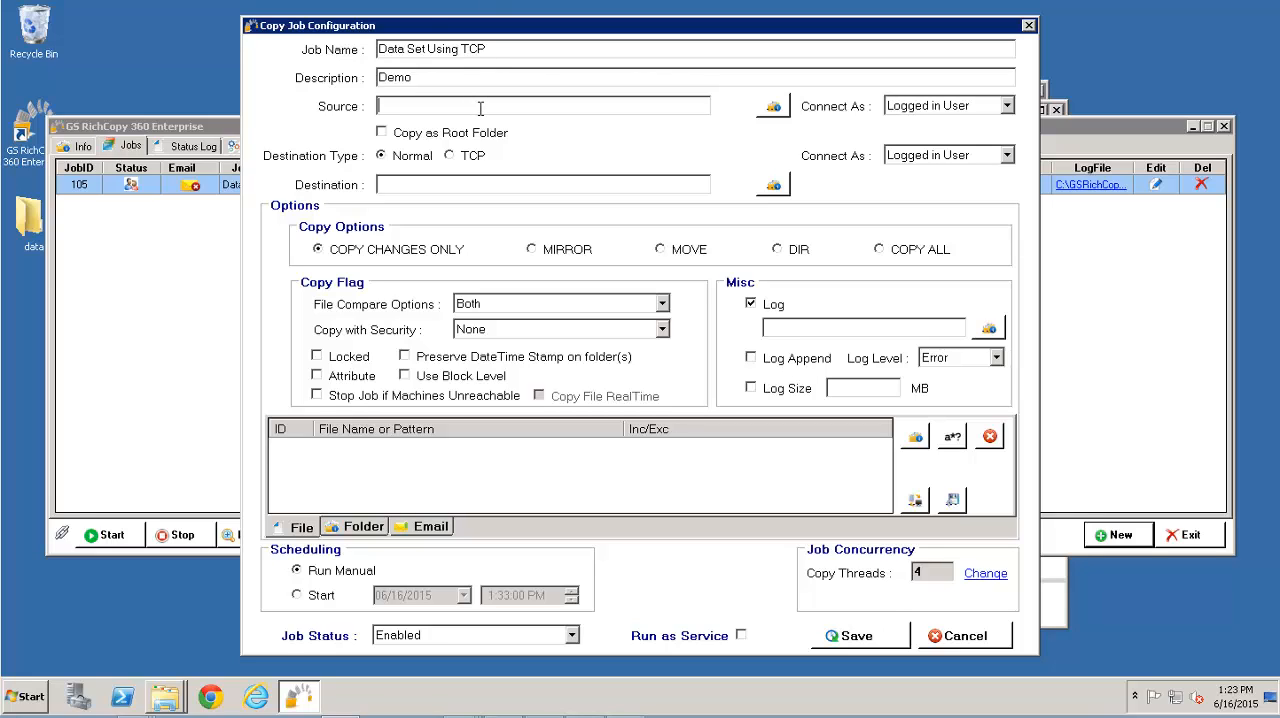
Browse for the source folder and select the data folder on New Volume (G:)
{"action": "left_click", "coordinate": [773, 106]}
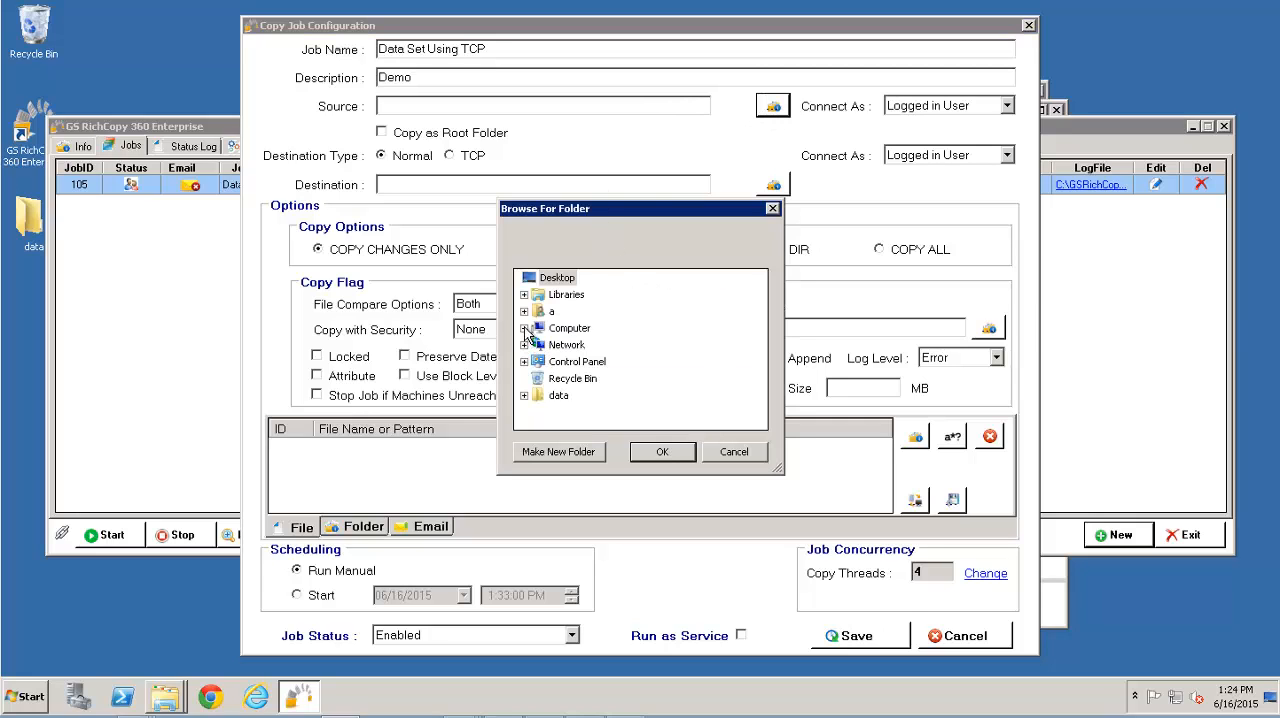
{"action": "left_click", "coordinate": [524, 328]}
{"action": "left_click", "coordinate": [533, 378]}
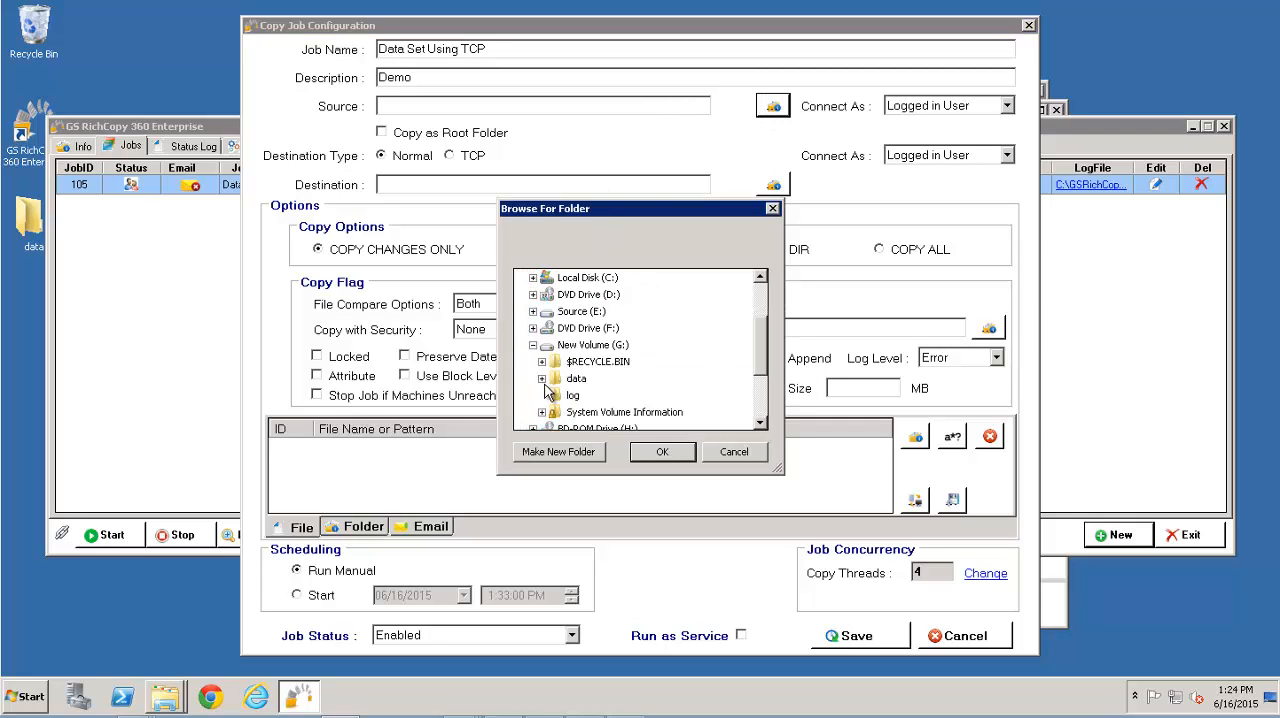
{"action": "left_click", "coordinate": [577, 379]}
{"action": "left_click", "coordinate": [662, 452]}
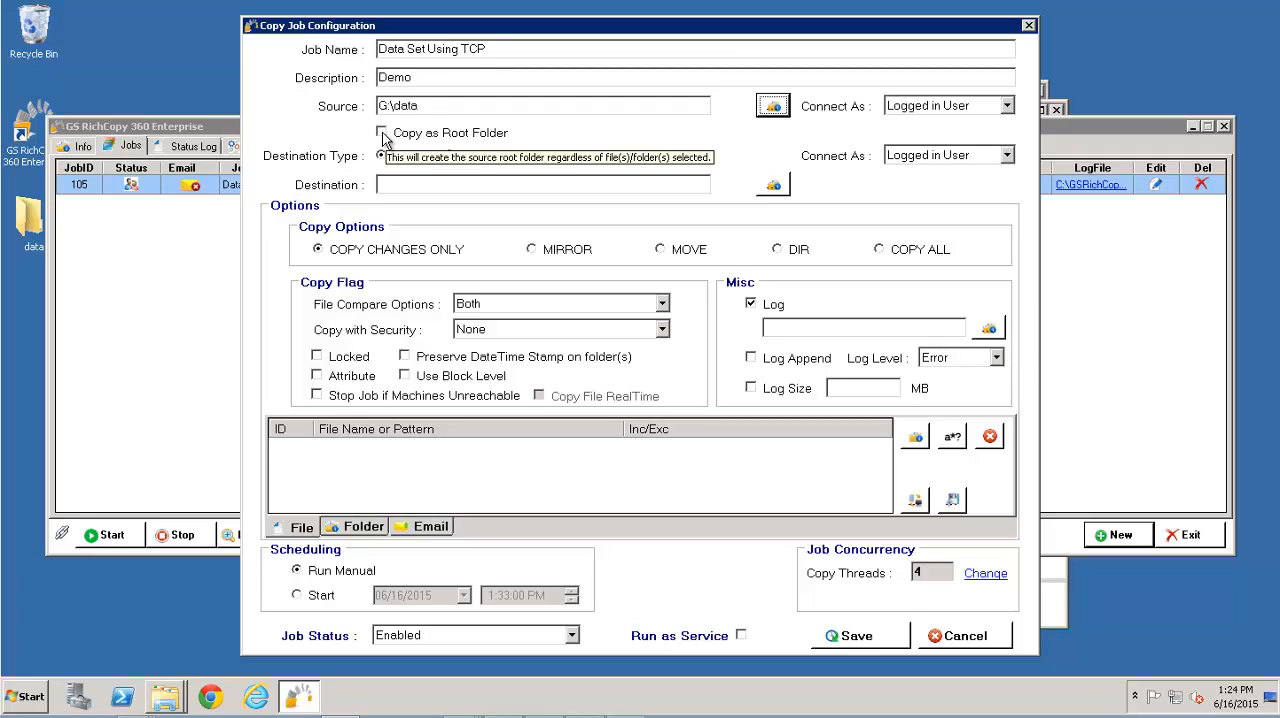
Enable Copy as Root Folder and set the destination type to TCP
{"action": "left_click_drag", "start_coordinate": [418, 106], "coordinate": [377, 108]}
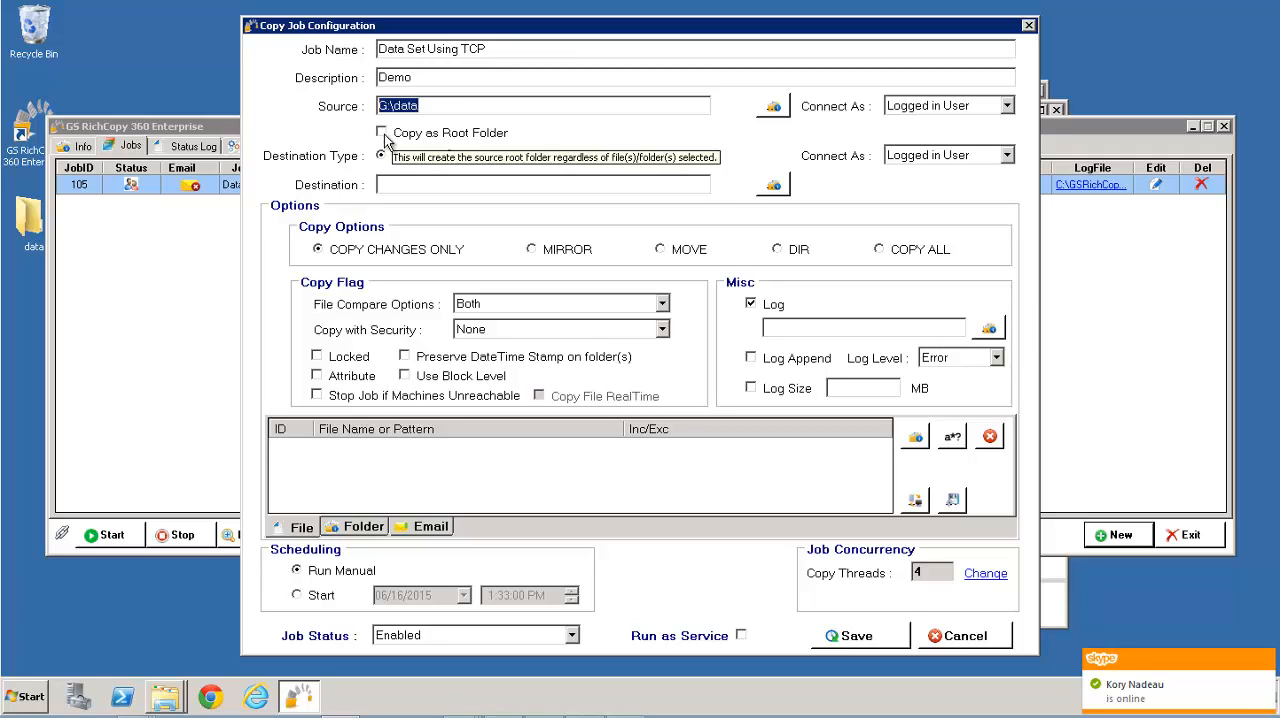
{"action": "left_click", "coordinate": [382, 134]}
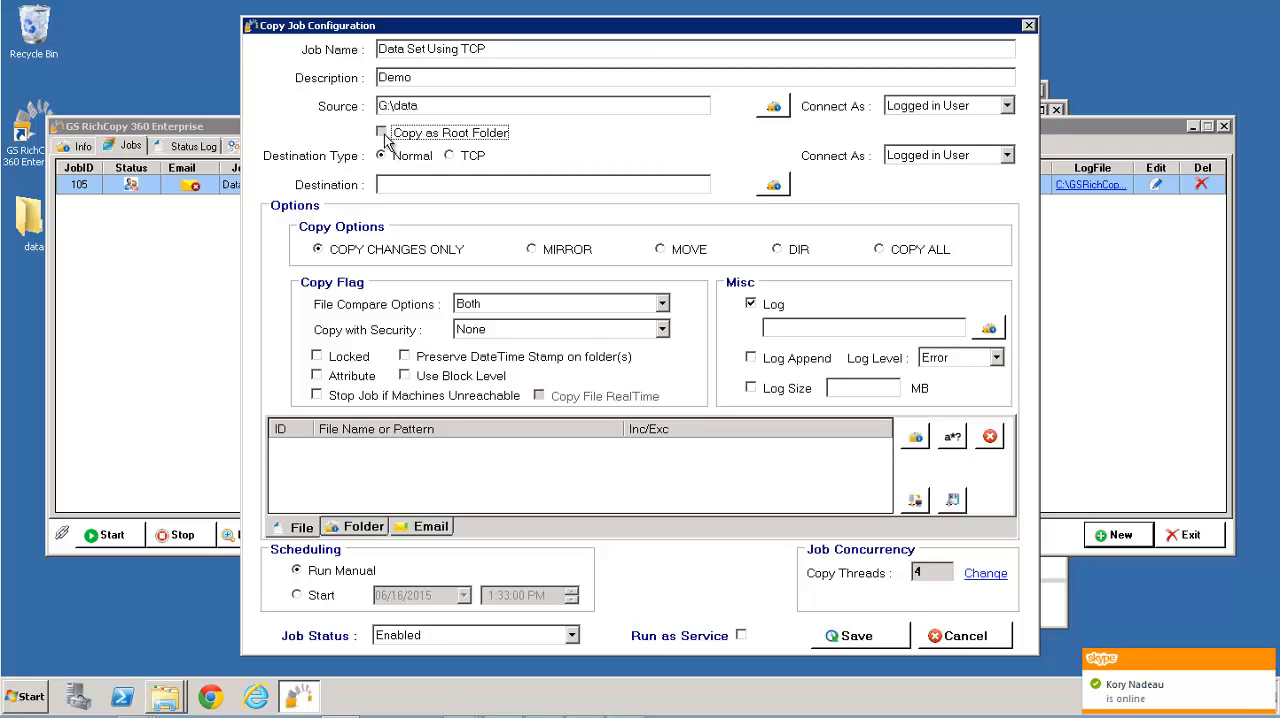
{"action": "left_click", "coordinate": [450, 157]}
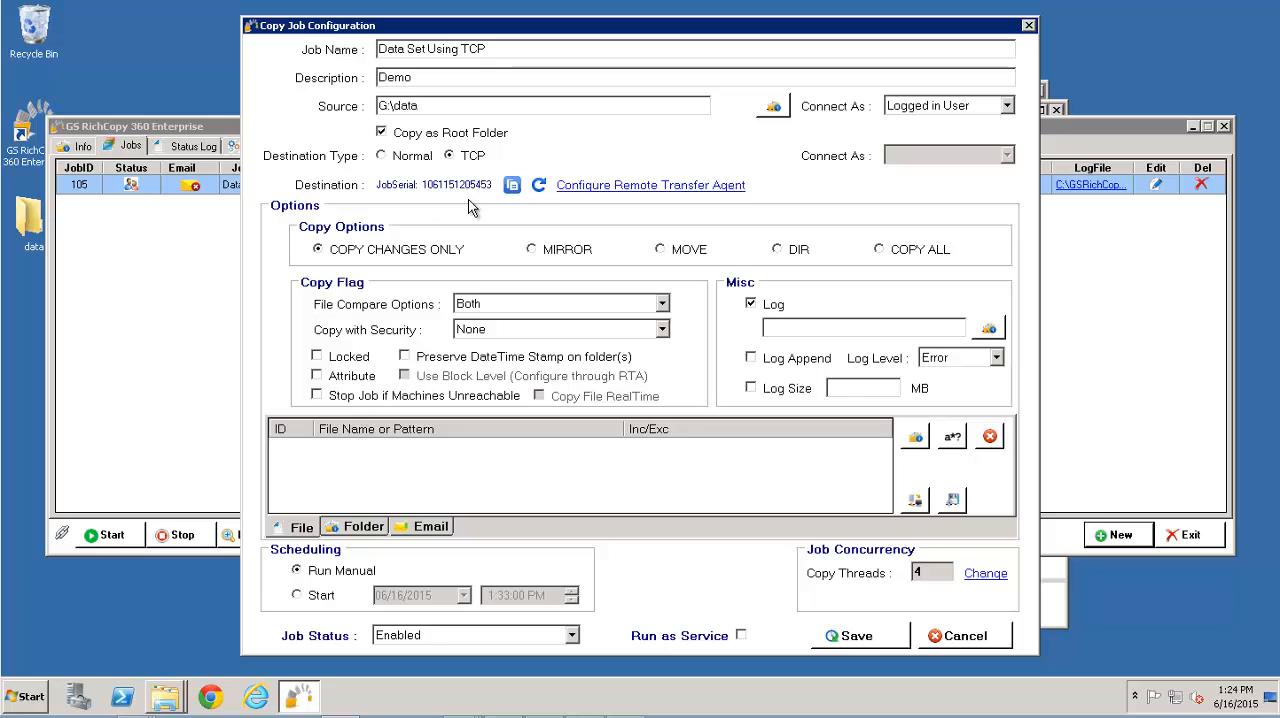
Open the remote transfer agent configuration and set the remote host name to xa3
{"action": "left_click", "coordinate": [640, 192]}
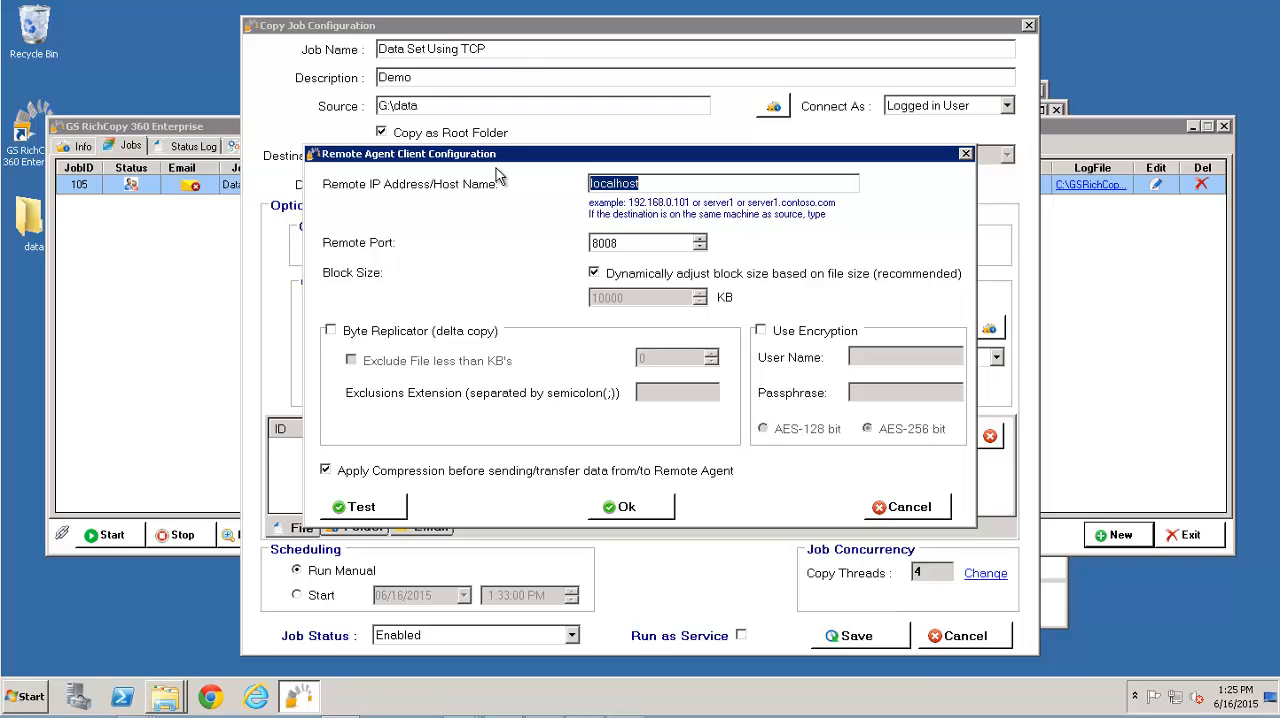
{"action": "type", "text": "xa3"}
{"action": "key", "text": "Tab"}
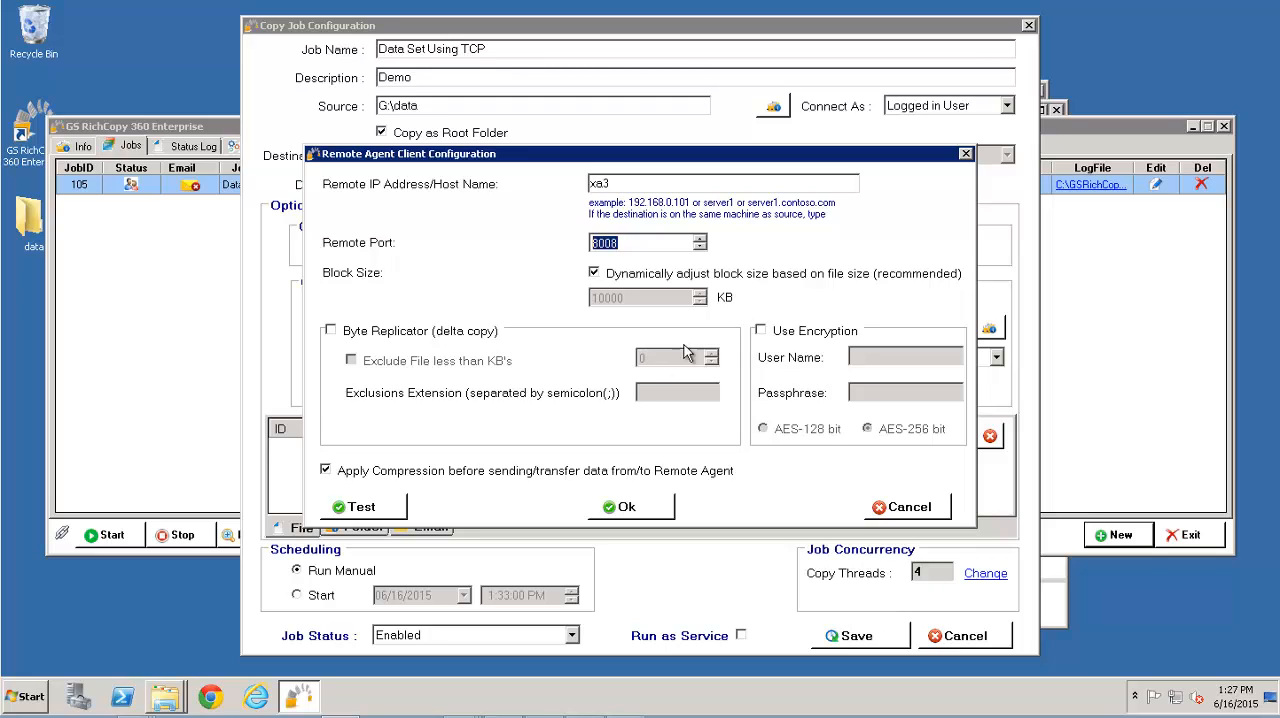
{"action": "left_click", "coordinate": [763, 334]}
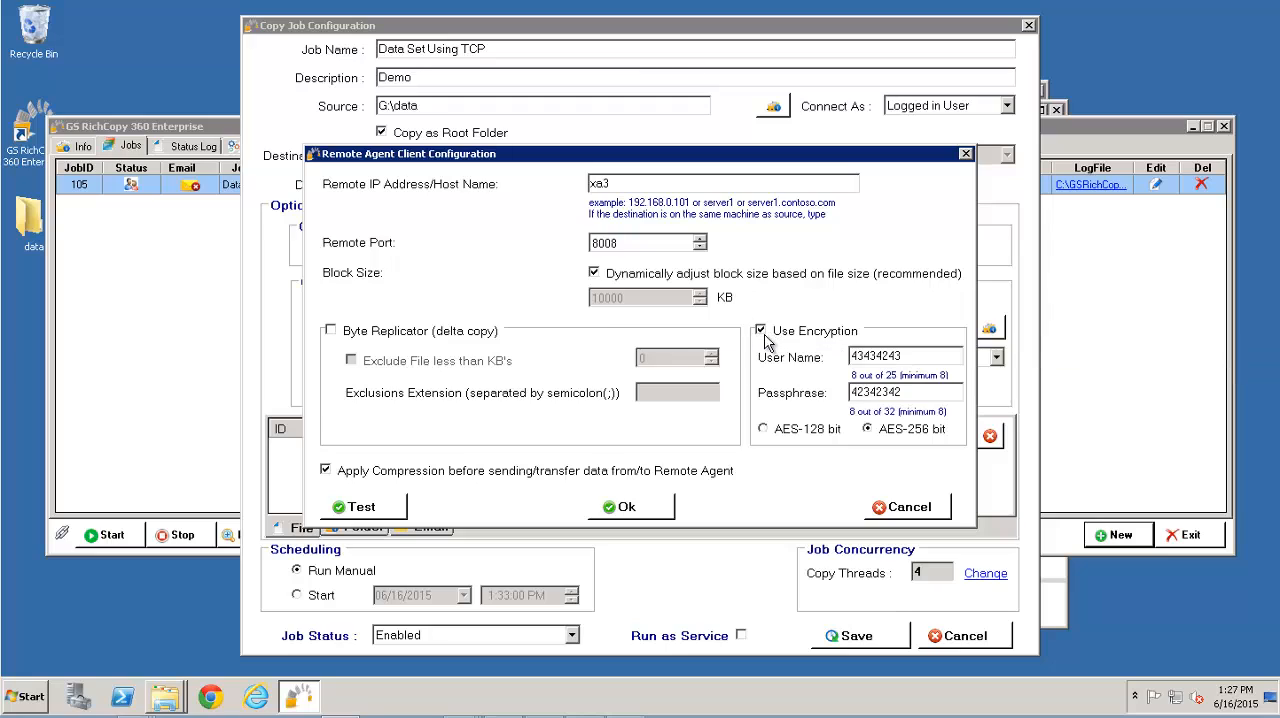
{"action": "double_click", "coordinate": [920, 358]}
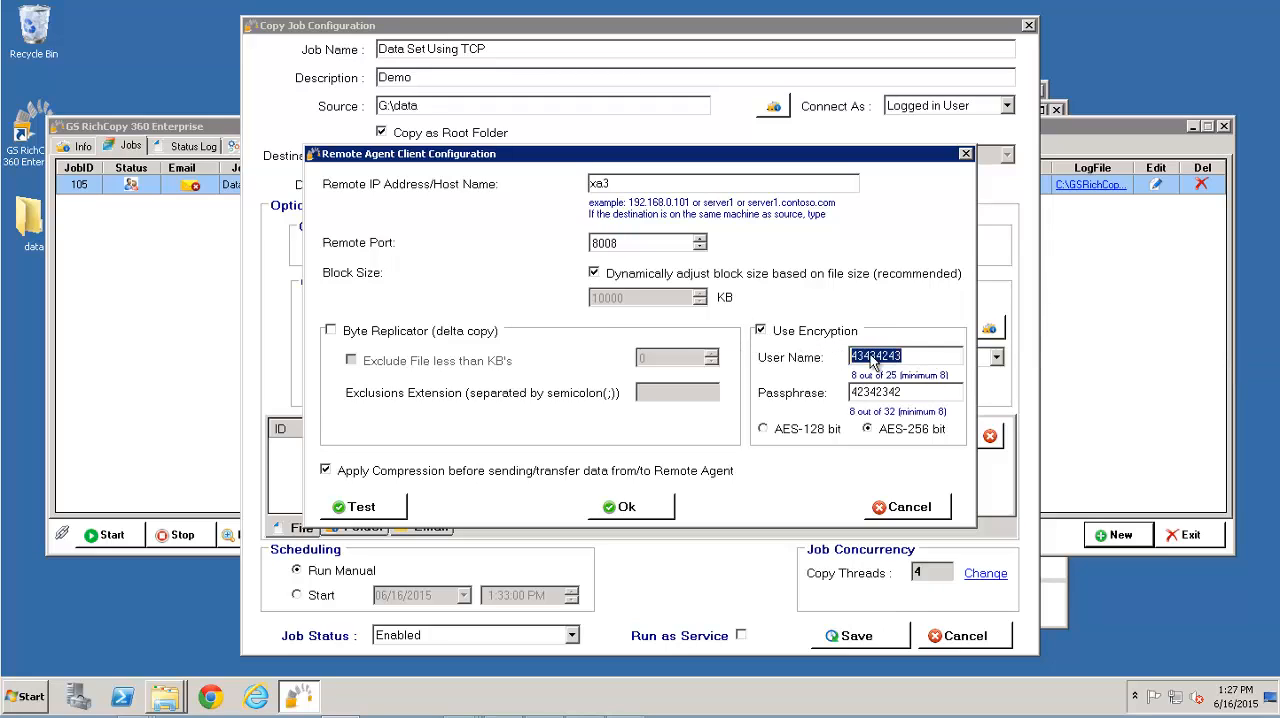
{"action": "double_click", "coordinate": [913, 391]}
{"action": "left_click", "coordinate": [763, 333]}
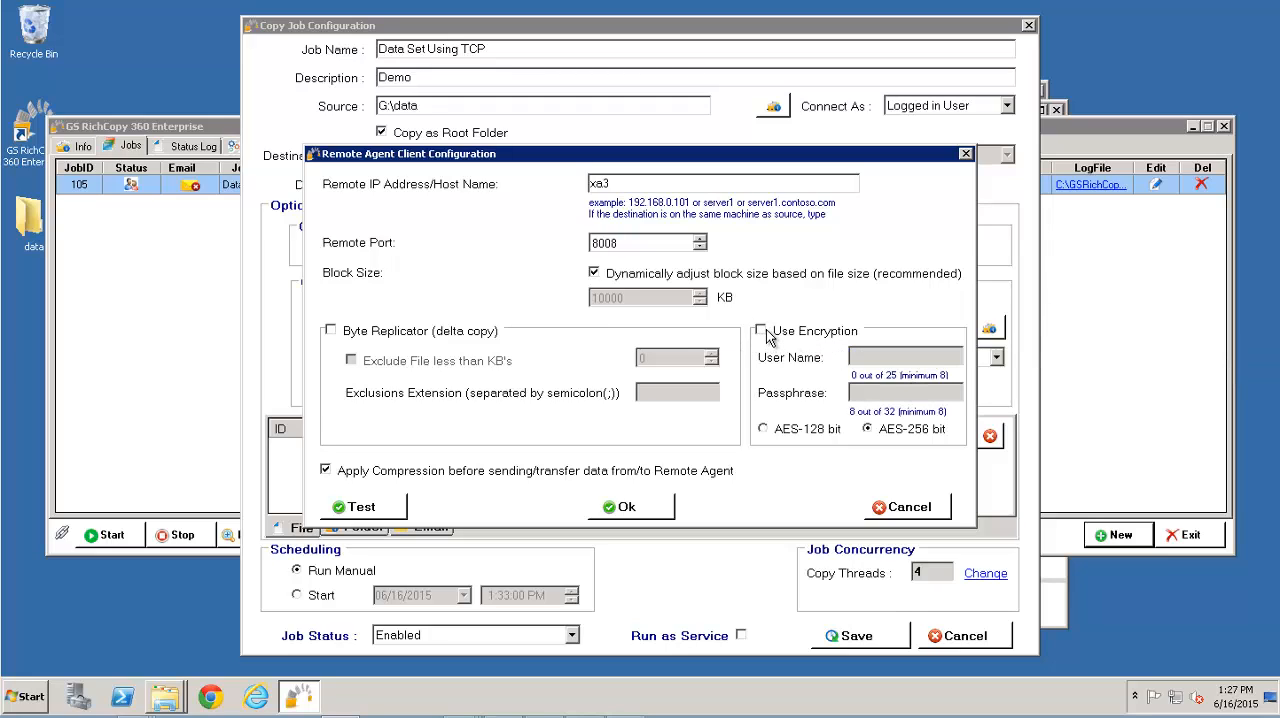
{"action": "left_click", "coordinate": [811, 338]}
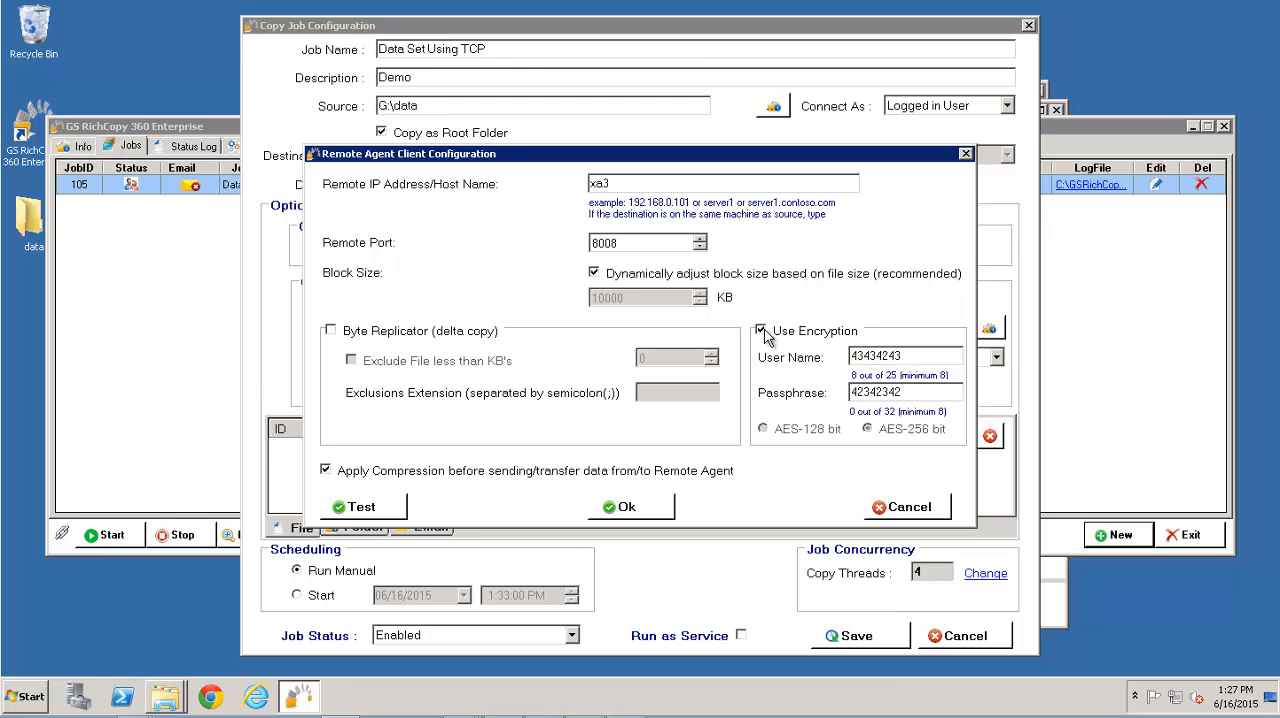
{"action": "left_click_drag", "start_coordinate": [915, 352], "coordinate": [802, 335]}
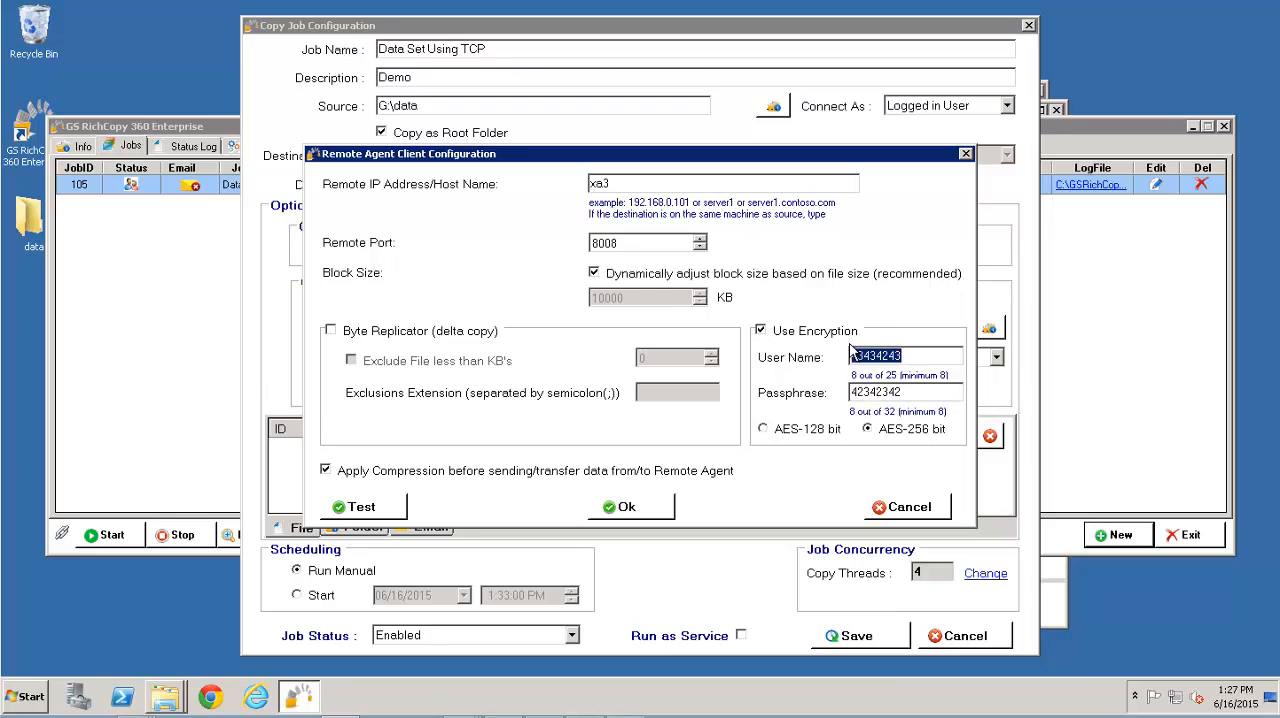
{"action": "left_click", "coordinate": [762, 330]}
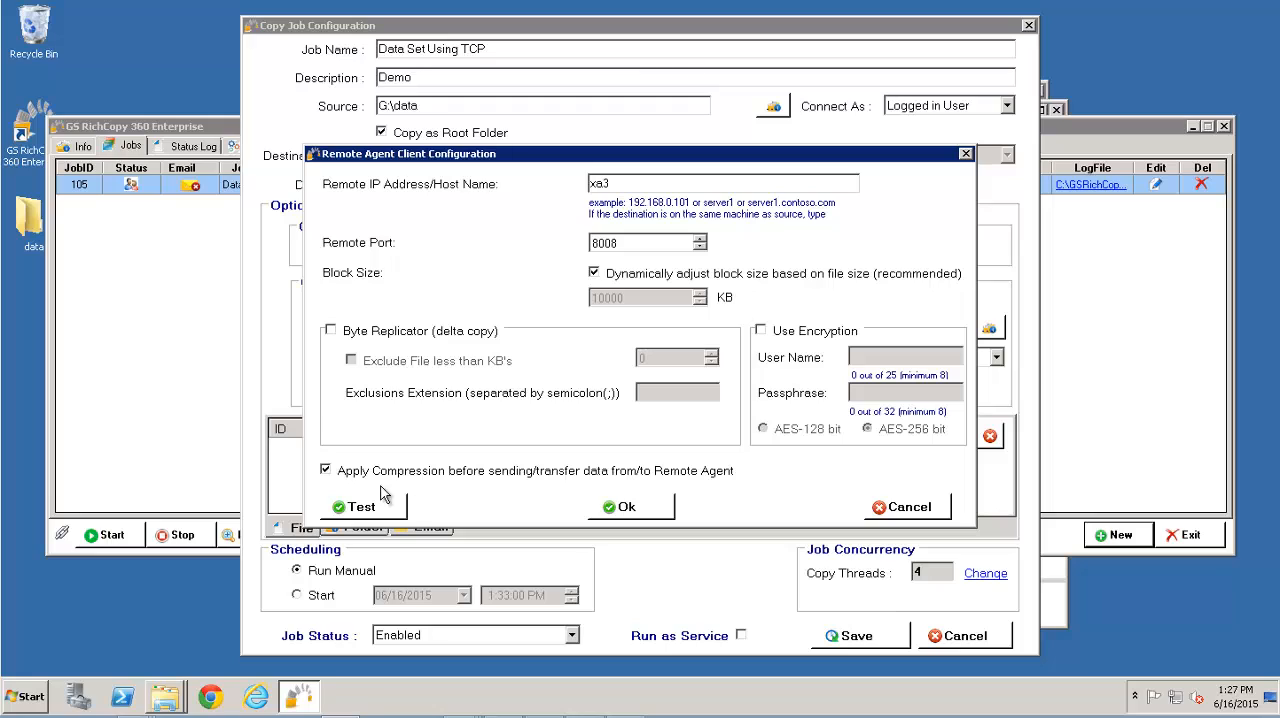
Test the connection to the remote agent and confirm the remote agent configuration
{"action": "left_click", "coordinate": [360, 508]}
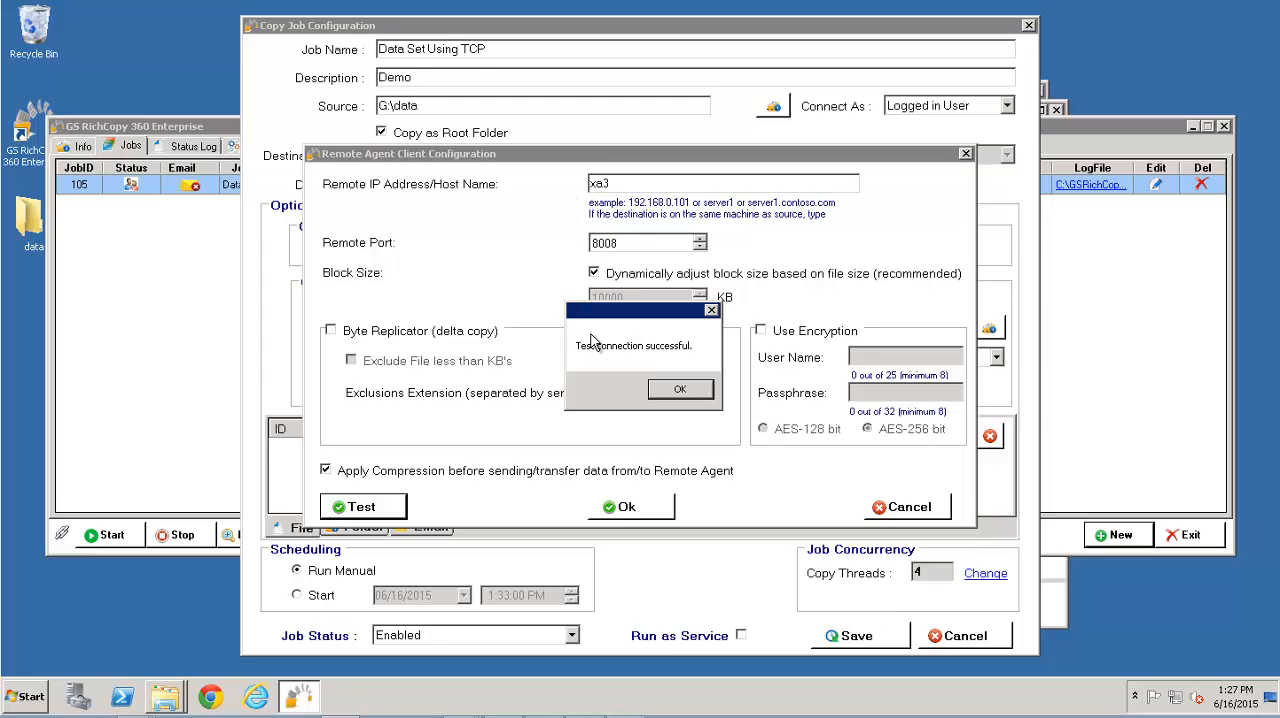
{"action": "left_click", "coordinate": [666, 393]}
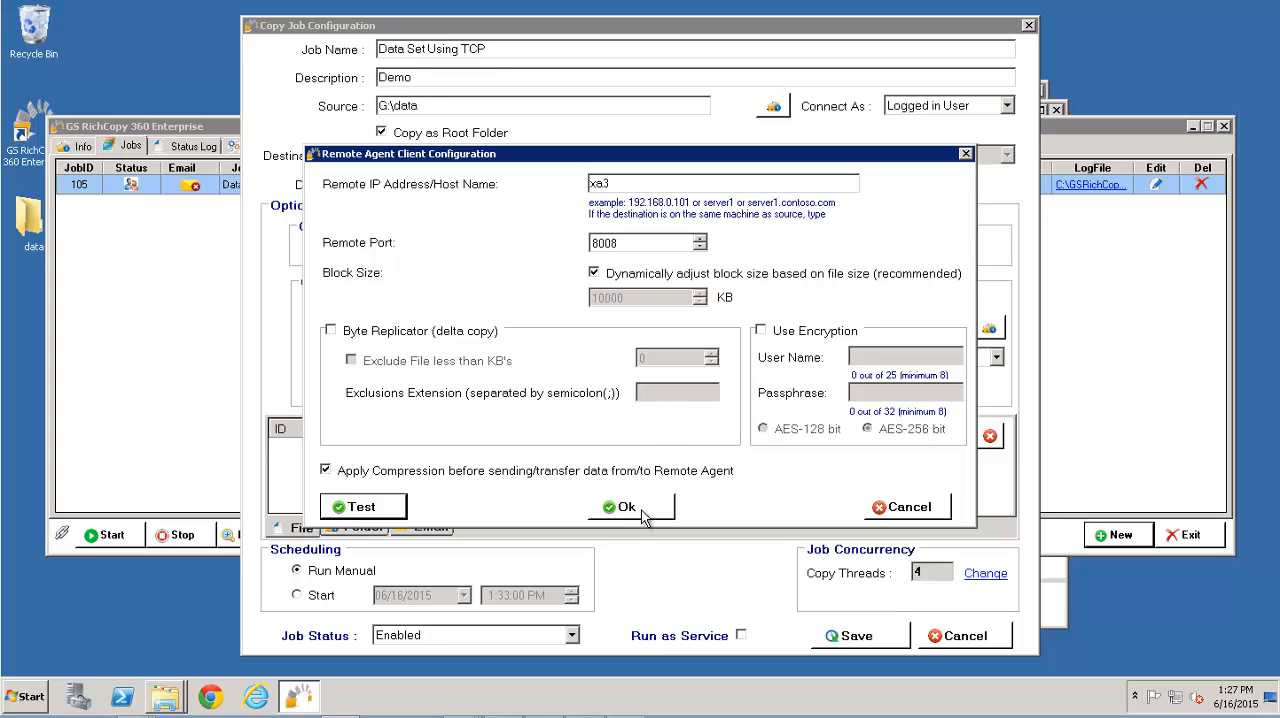
{"action": "left_click", "coordinate": [641, 511]}
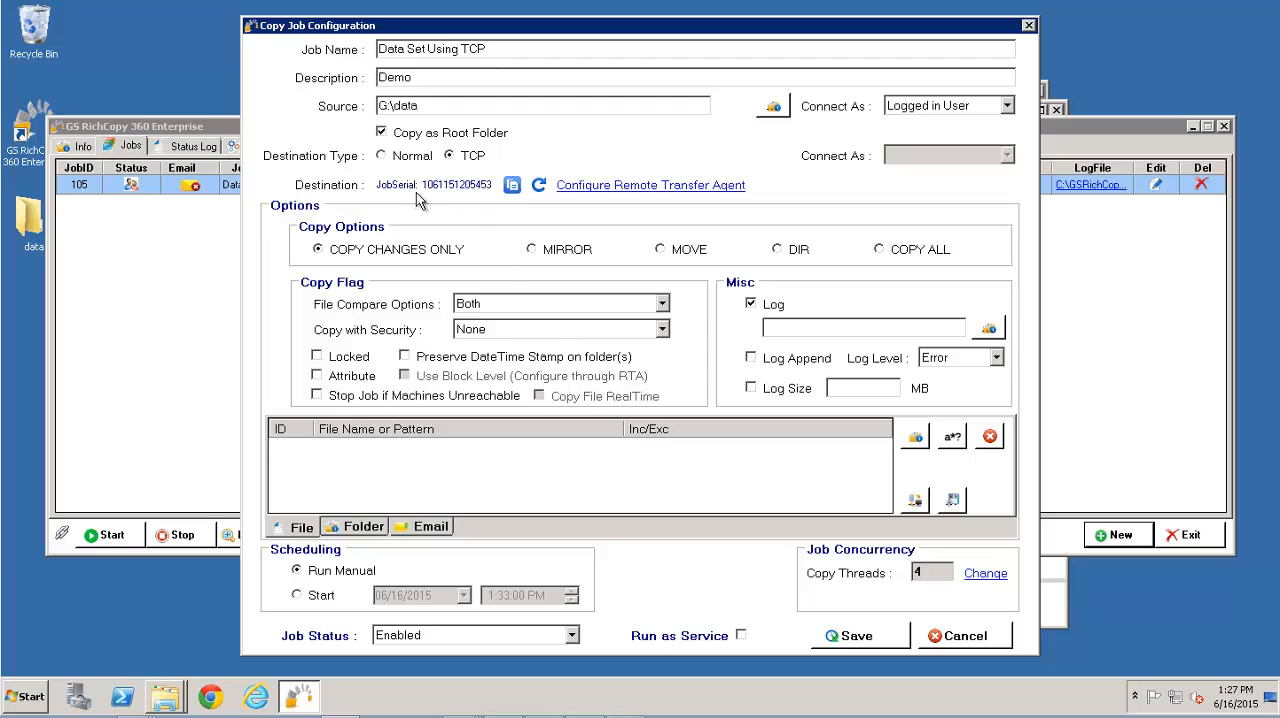
Copy the job serial number to the clipboard
{"action": "left_click", "coordinate": [481, 195]}
{"action": "left_click", "coordinate": [512, 186]}
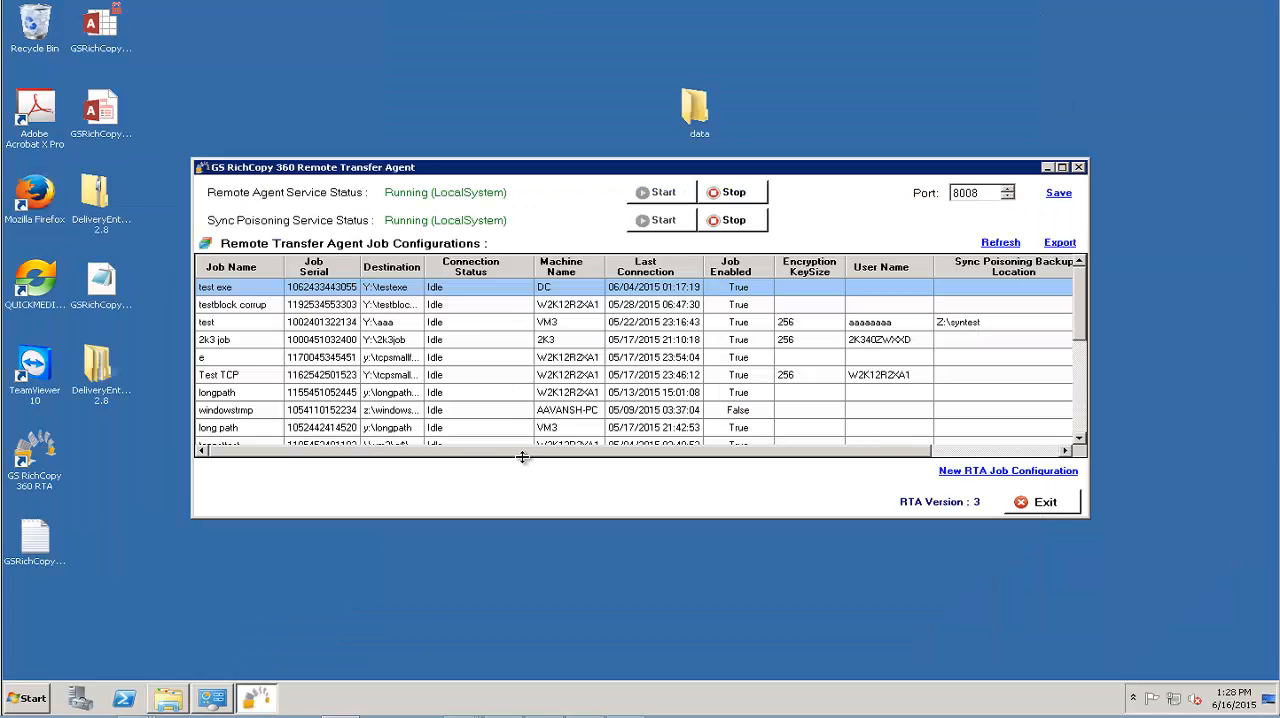
Reopen the GS RichCopy 360 Remote Transfer Agent on the remote machine and start a new RTA job configuration
{"action": "left_click", "coordinate": [1040, 504]}
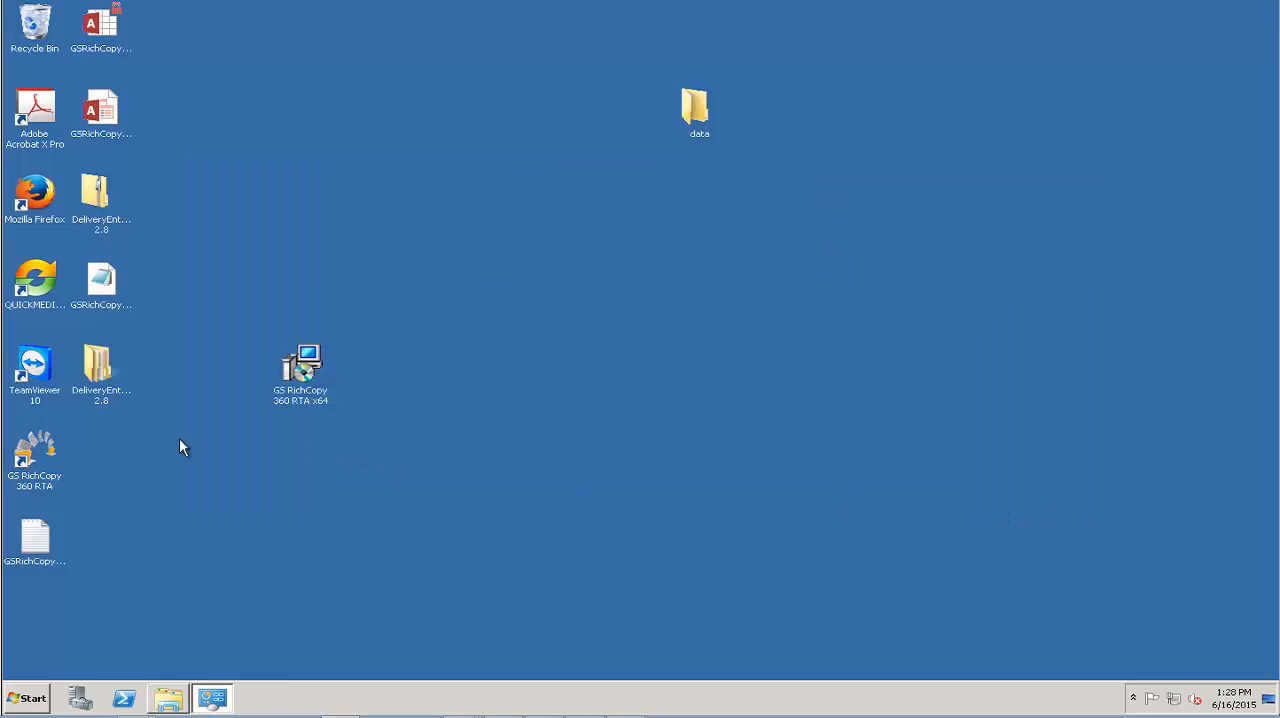
{"action": "double_click", "coordinate": [45, 456]}
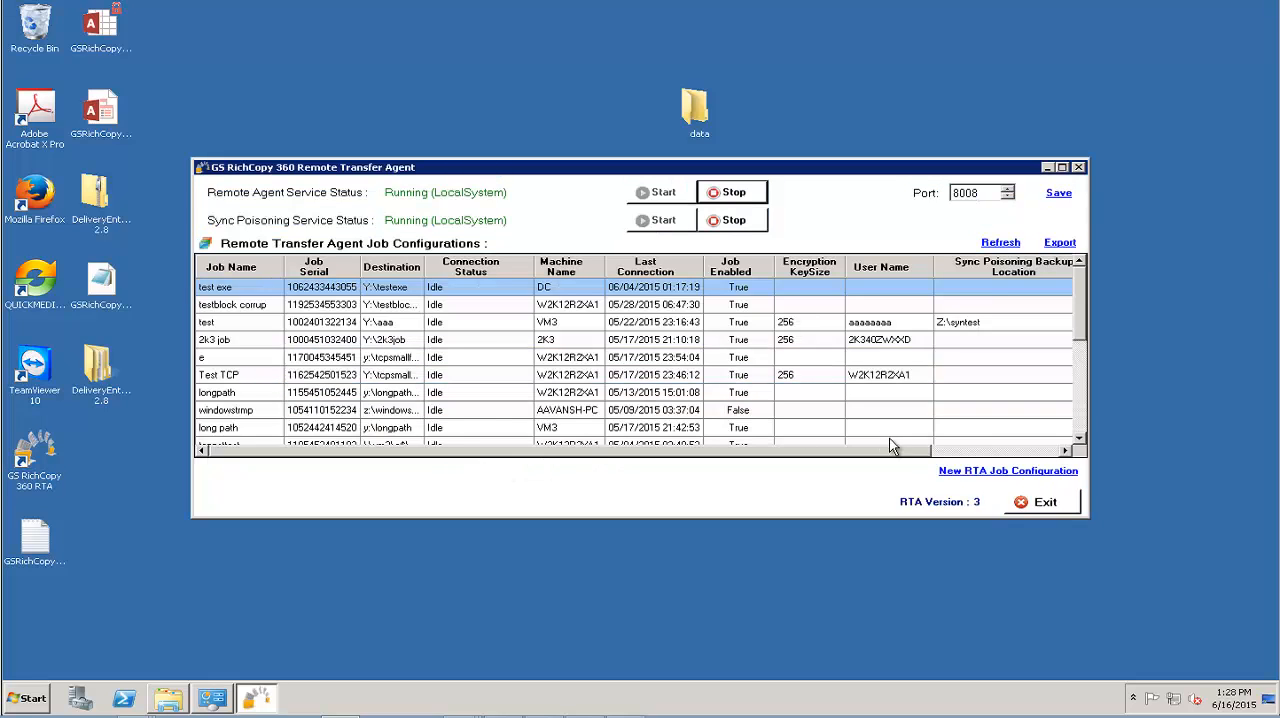
{"action": "left_click", "coordinate": [963, 471]}
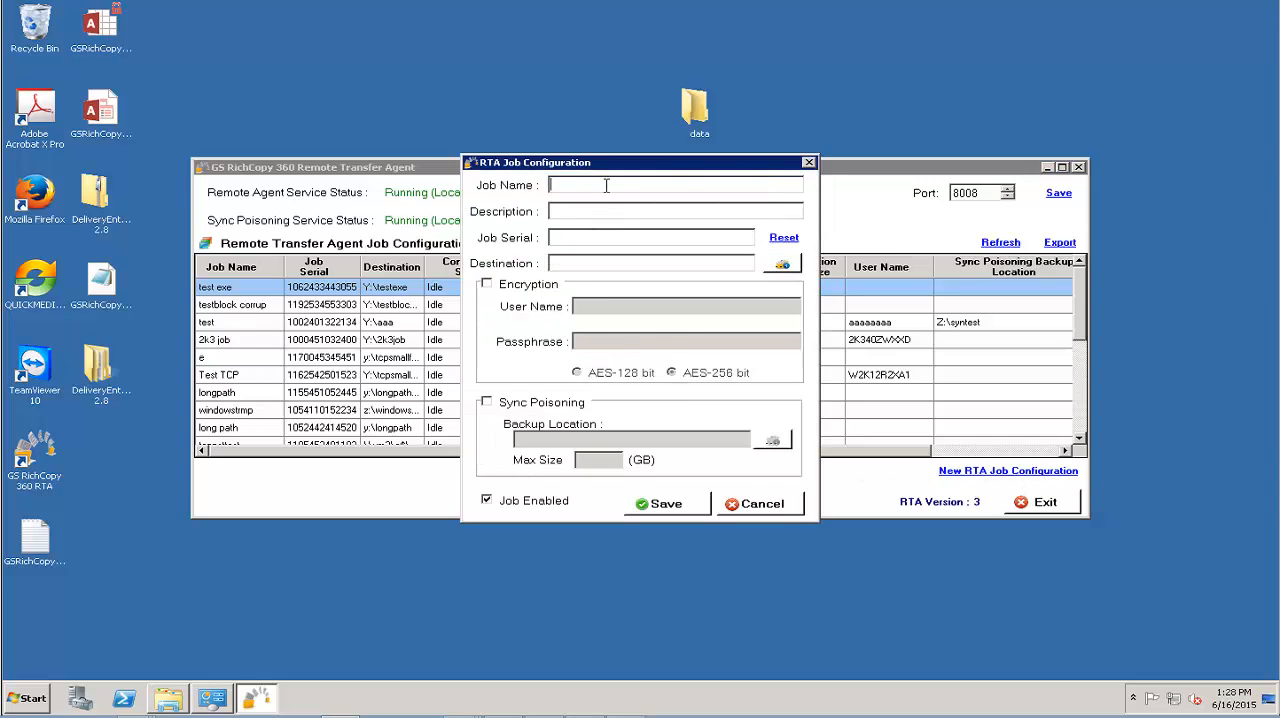
Name the RTA job "Data from VM3", set its description to VM3, and paste the copied job serial
{"action": "type", "text": "Data from VM3VM3"}
{"action": "key", "text": "Tab"}
{"action": "key", "text": "ctrl+v"}
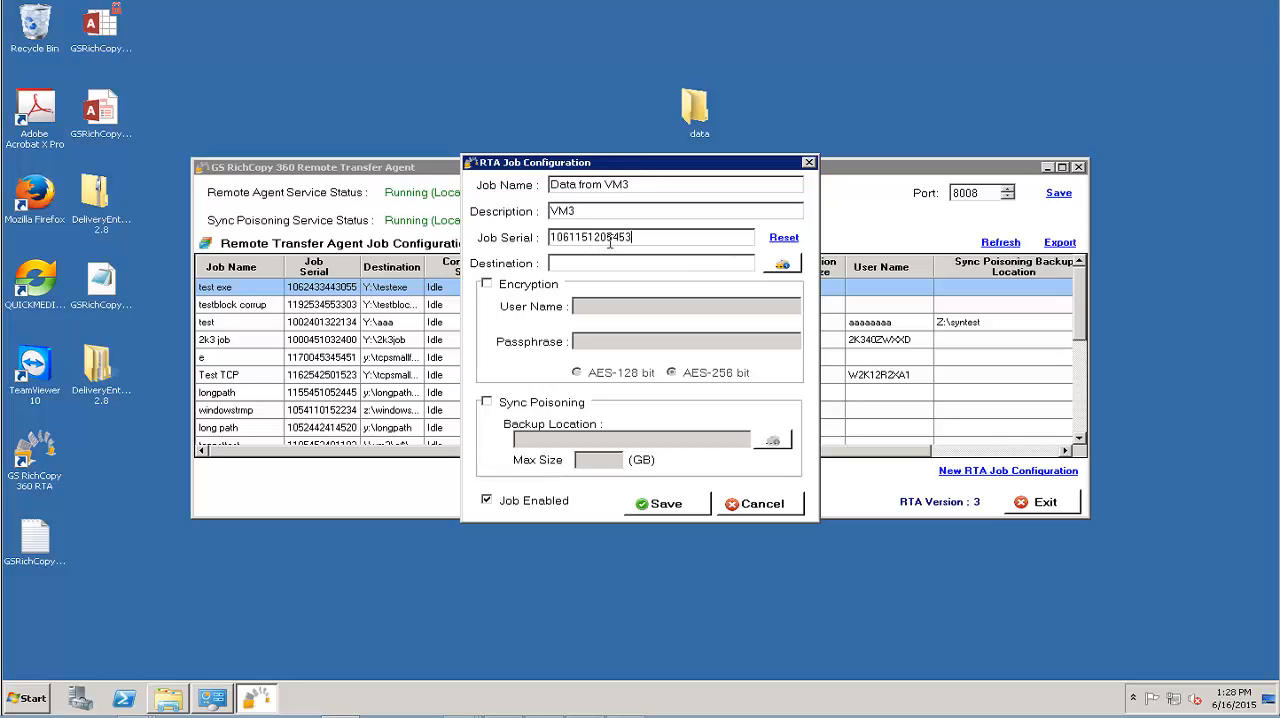
Set the RTA job's destination to a test folder under y:\data and save the RTA job
{"action": "left_click_drag", "start_coordinate": [647, 237], "coordinate": [482, 236]}
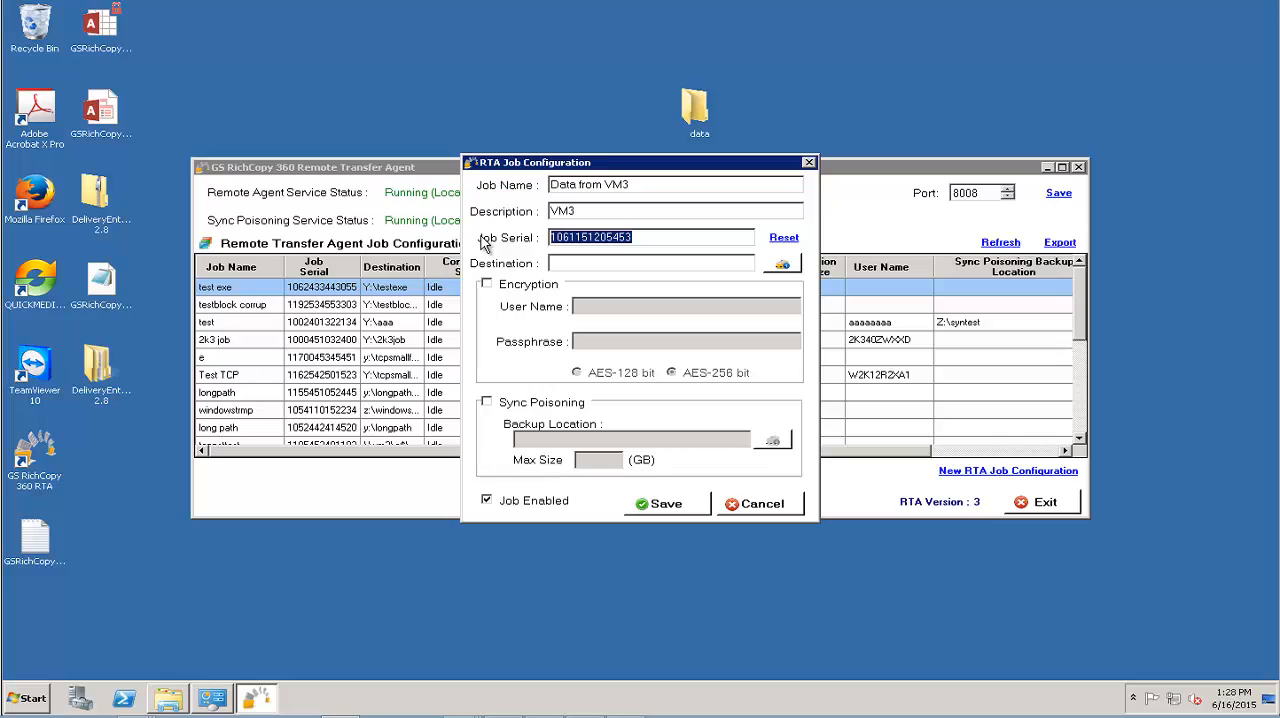
{"action": "left_click", "coordinate": [578, 264]}
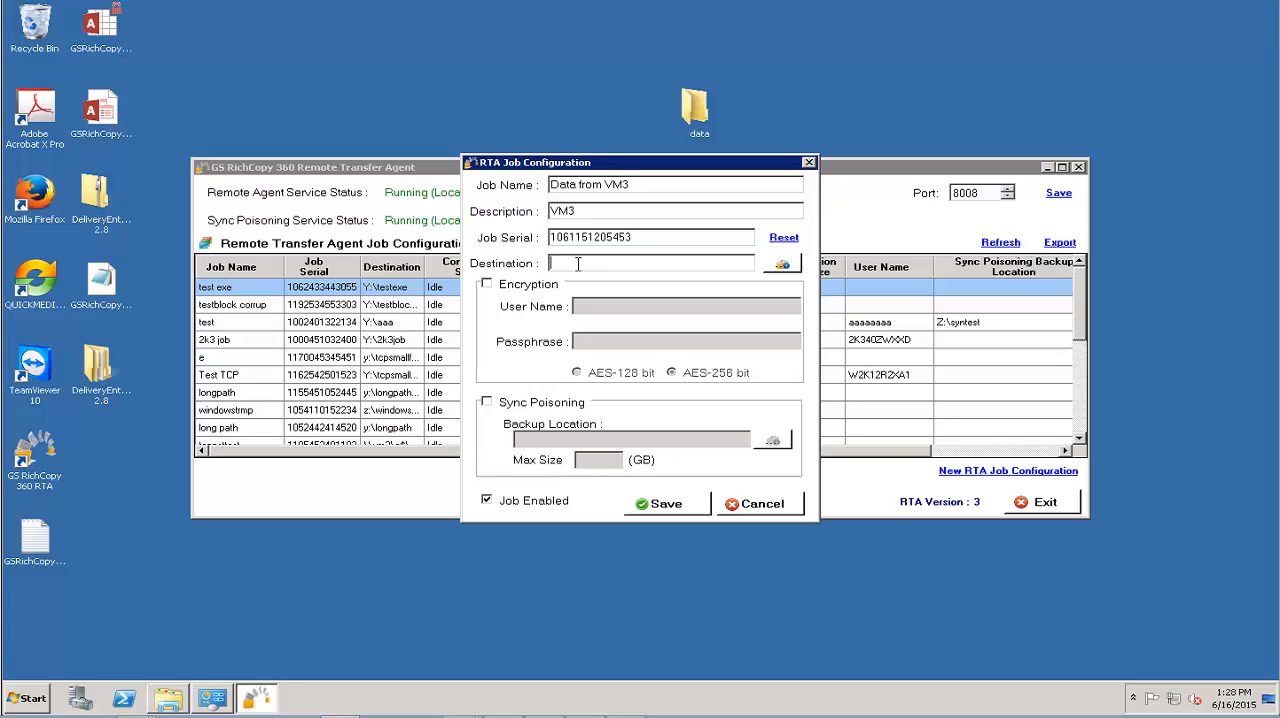
{"action": "type", "text": "y:\\datatest"}
{"action": "left_click", "coordinate": [658, 510]}
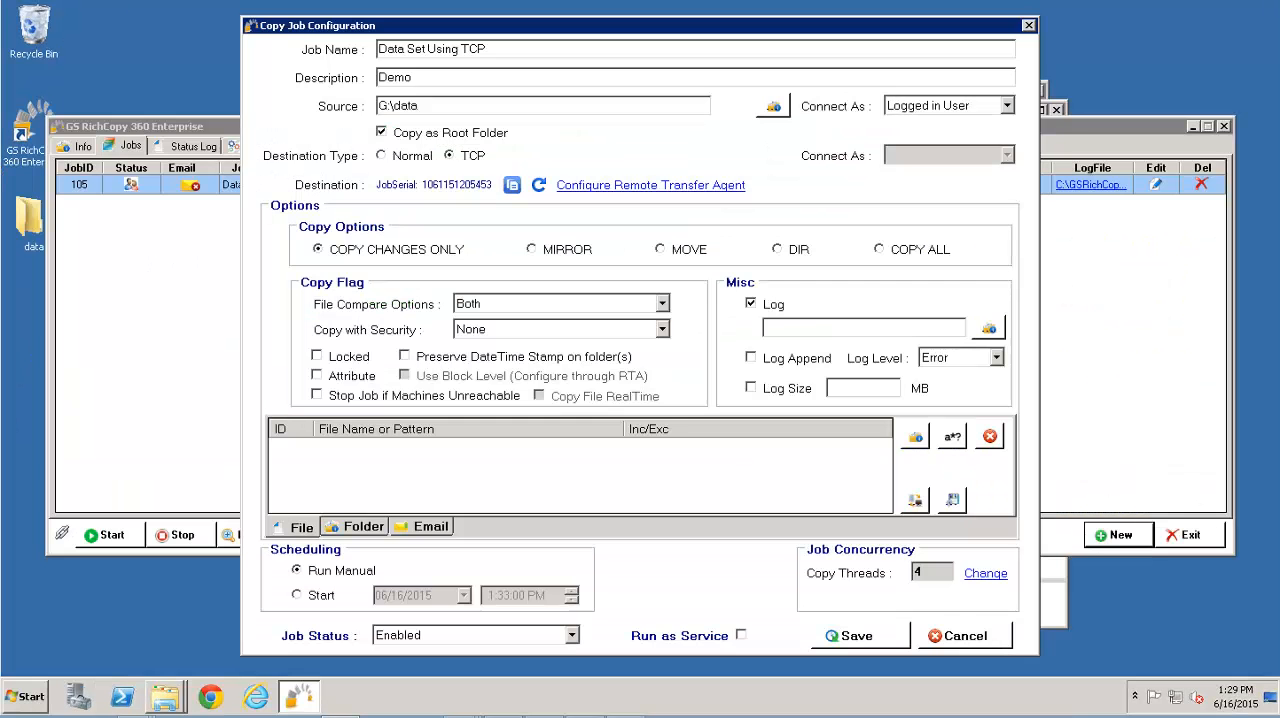
Open the copy thread settings, keep 4 threads, and save the copy job
{"action": "left_click", "coordinate": [985, 574]}
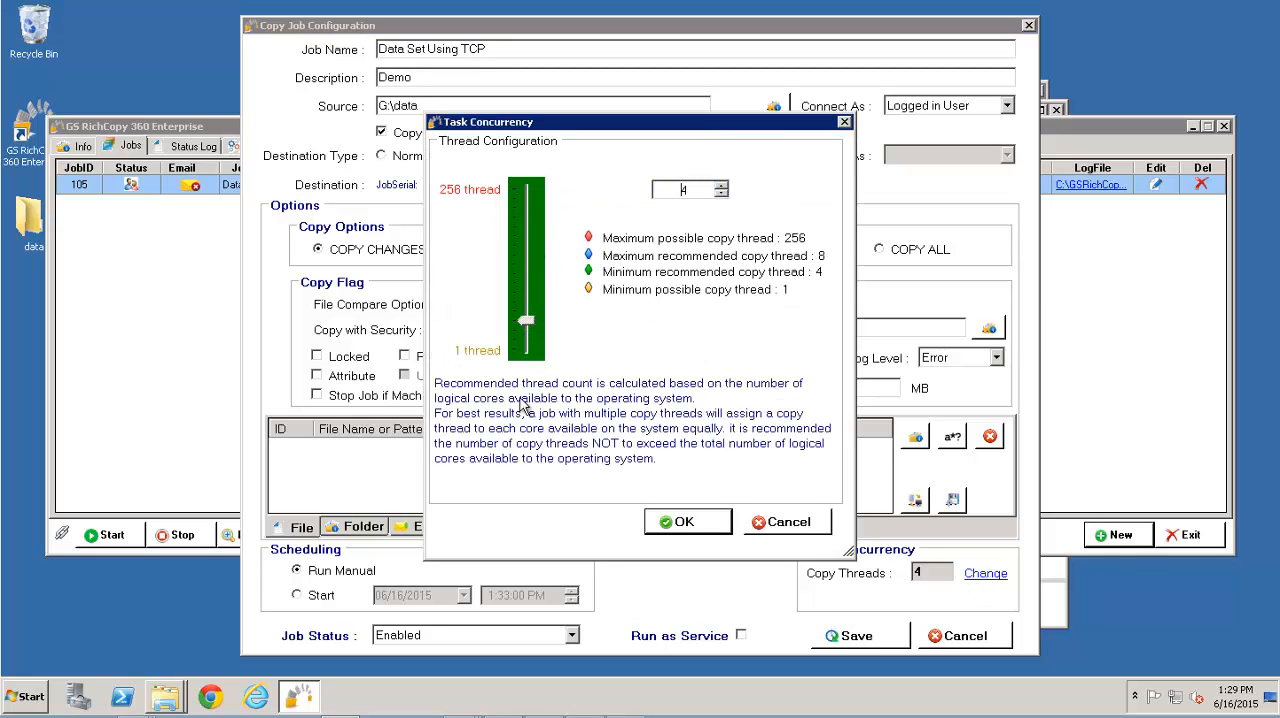
{"action": "left_click", "coordinate": [675, 521]}
{"action": "left_click", "coordinate": [851, 640]}
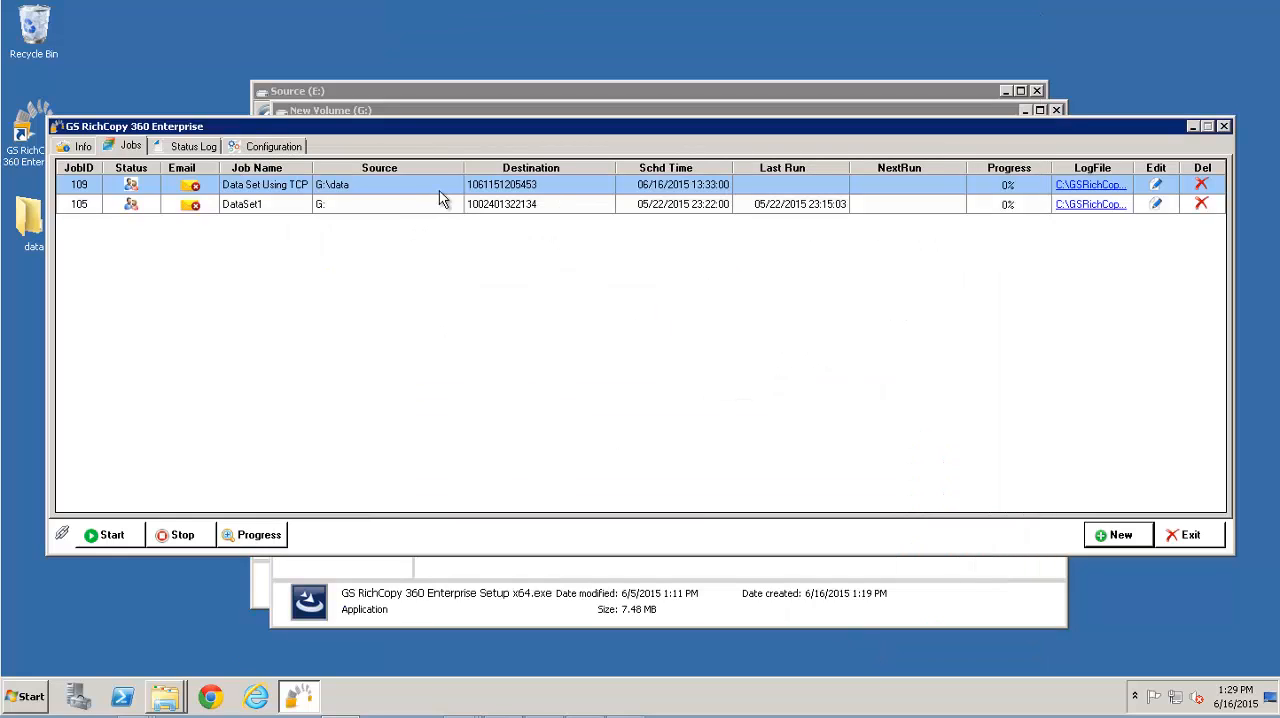
Start the "Data Set Using TCP" job
{"action": "right_click", "coordinate": [441, 185]}
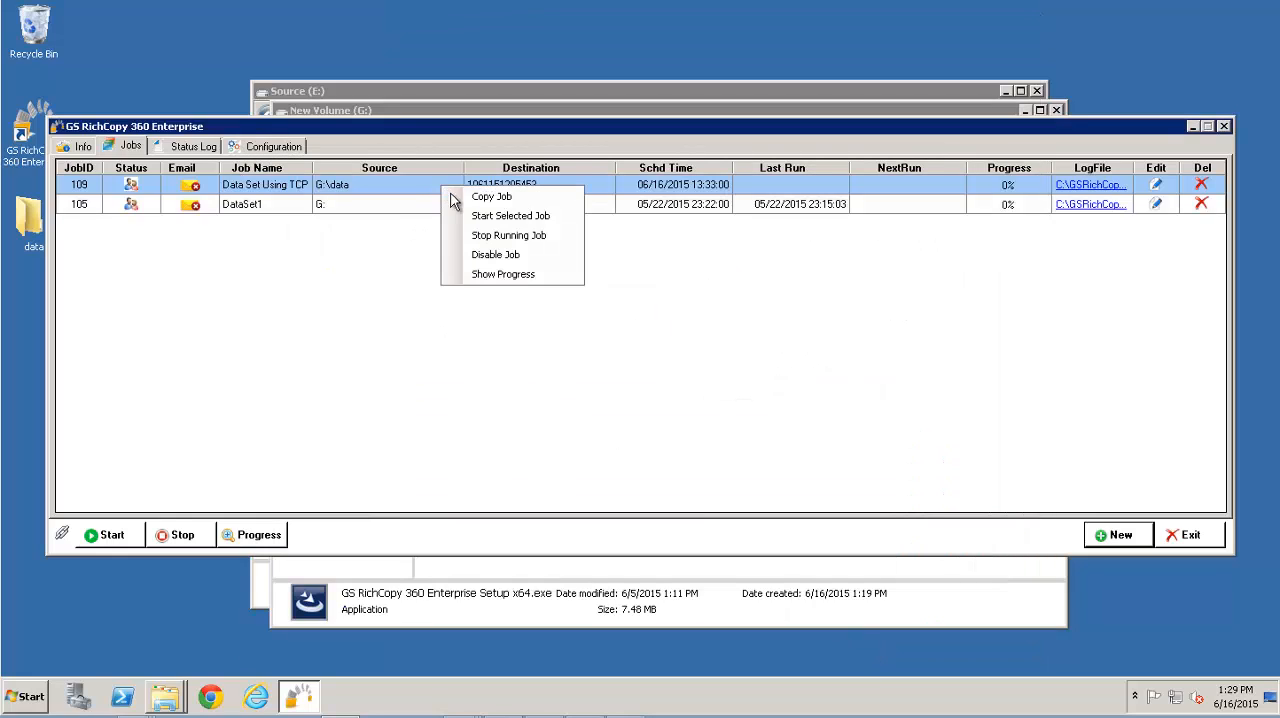
{"action": "left_click", "coordinate": [474, 222]}
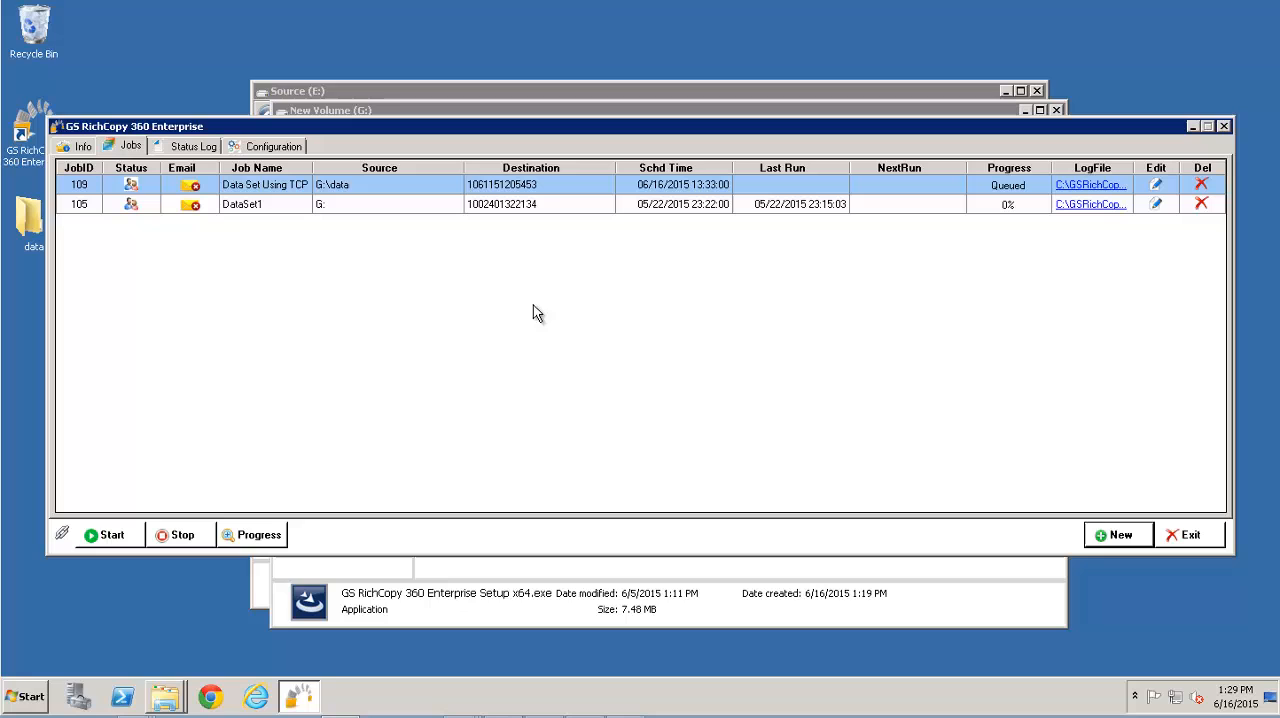
Open the job's run details to review the transfer, then close them
{"action": "double_click", "coordinate": [1005, 189]}
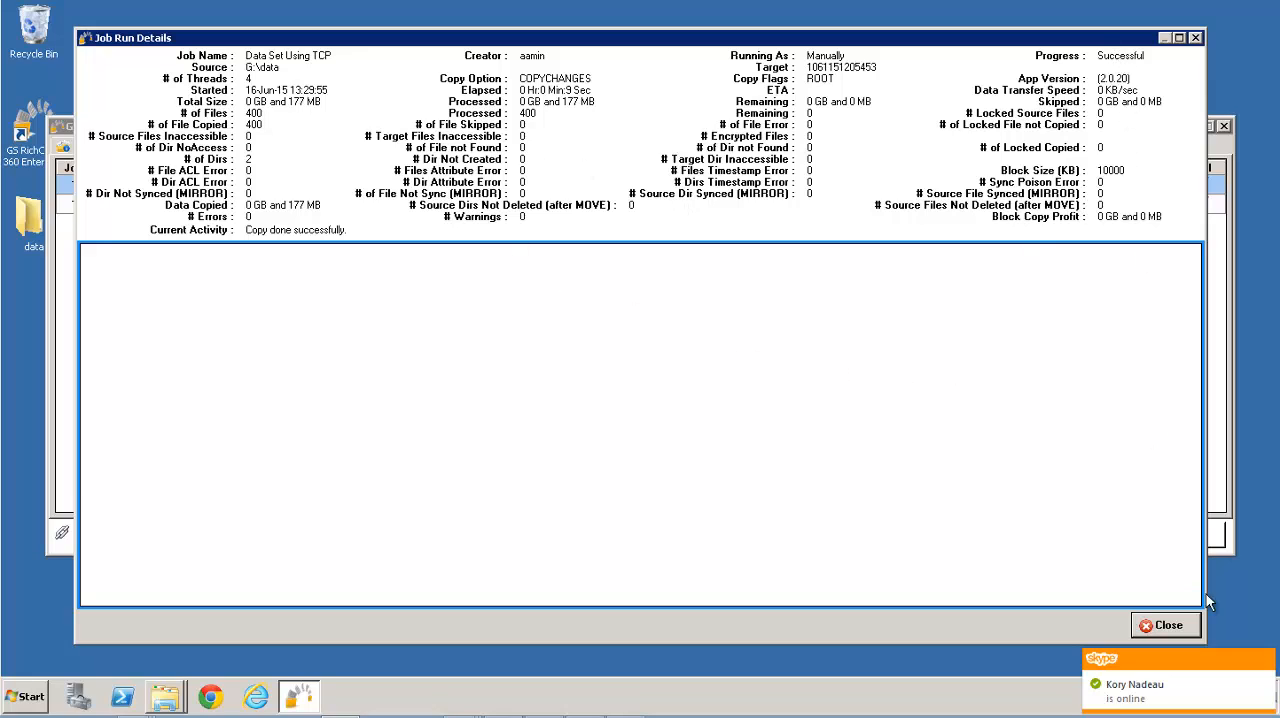
{"action": "left_click", "coordinate": [1168, 627]}
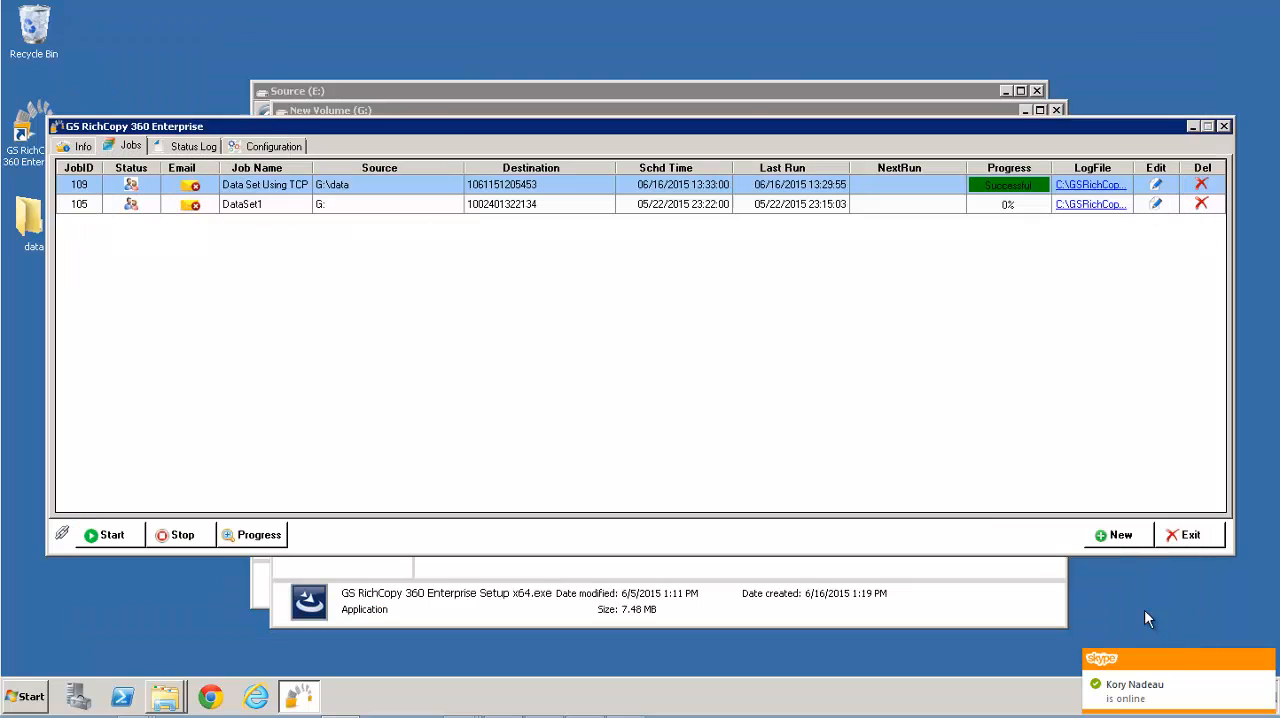